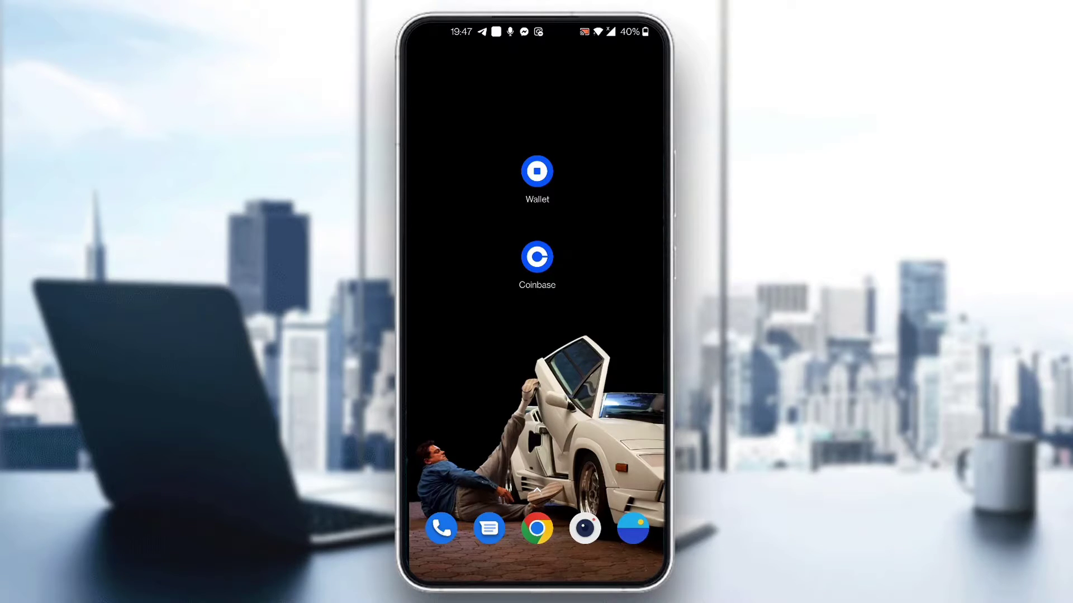
Launch Coinbase Wallet from the home screen to view Address 1's $0.00 assets
{"action": "left_click", "coordinate": [537, 172]}
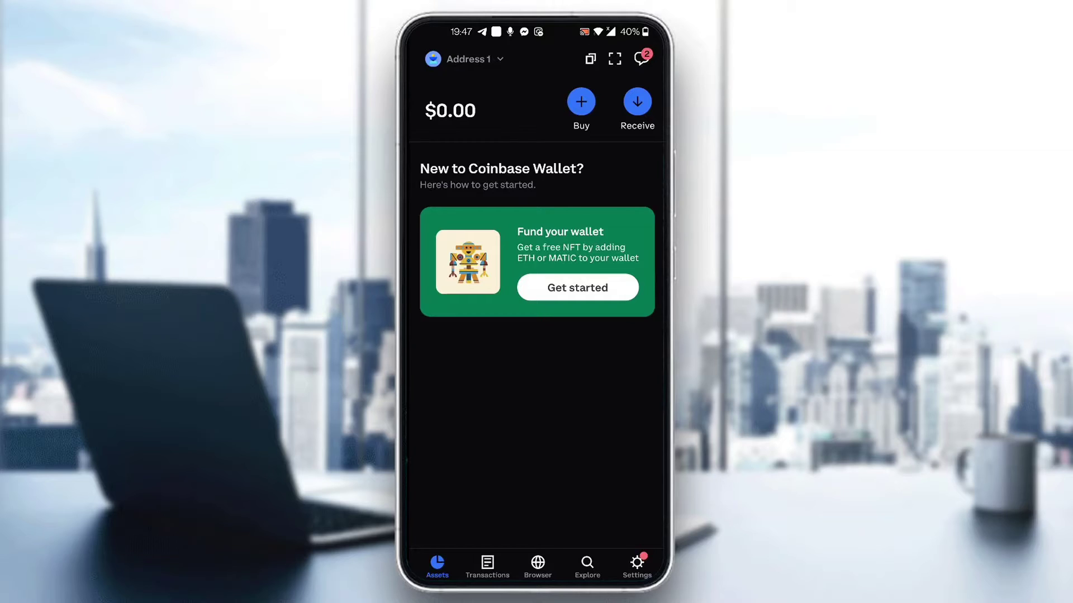
Switch to the Settings tab listing Address 1, networks, security and display options
{"action": "left_click", "coordinate": [637, 565]}
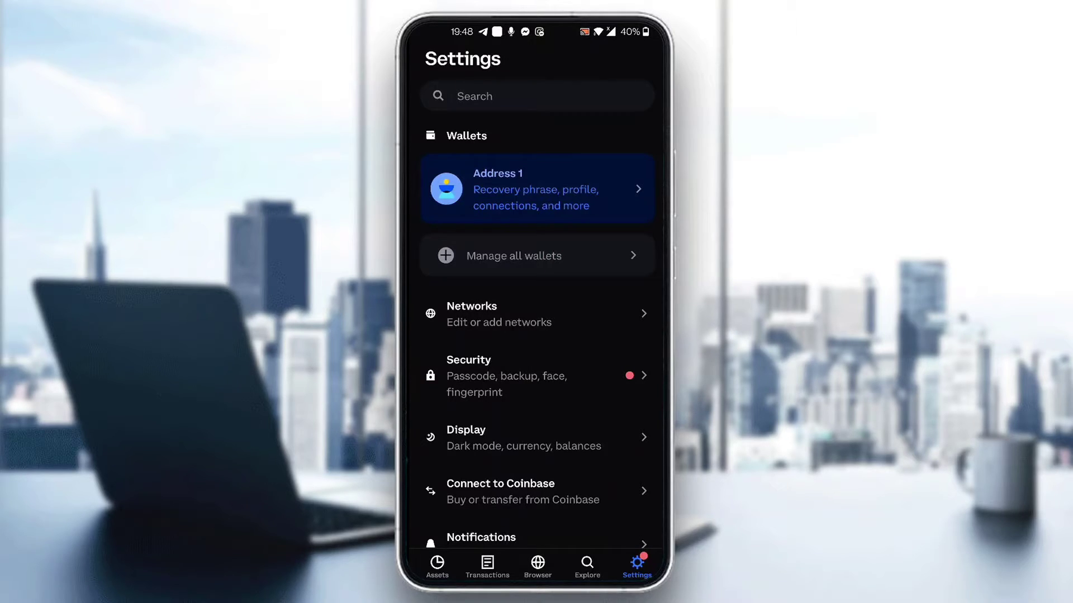
{"action": "left_click", "coordinate": [537, 190]}
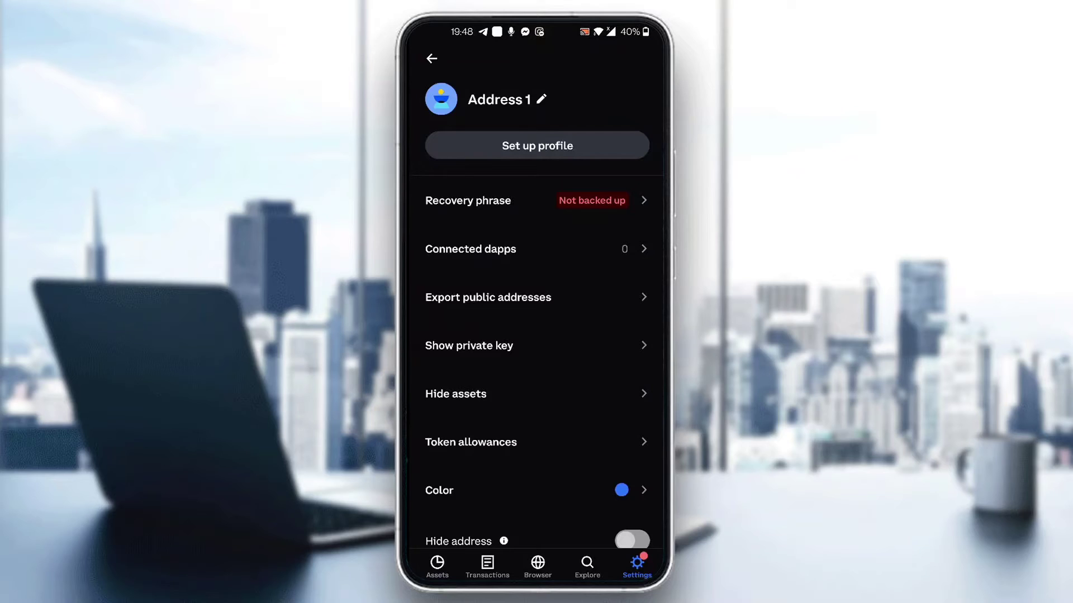
{"action": "left_click", "coordinate": [537, 201]}
{"action": "key", "text": "Escape"}
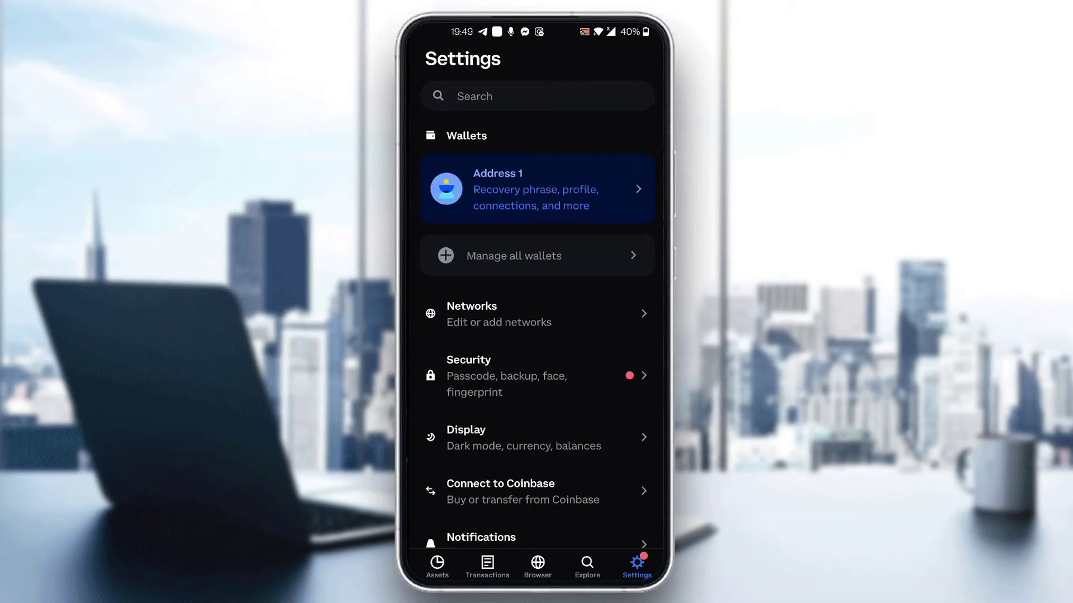
Switch back to the Assets tab showing Address 1's $0.00 balance
{"action": "left_click", "coordinate": [437, 566]}
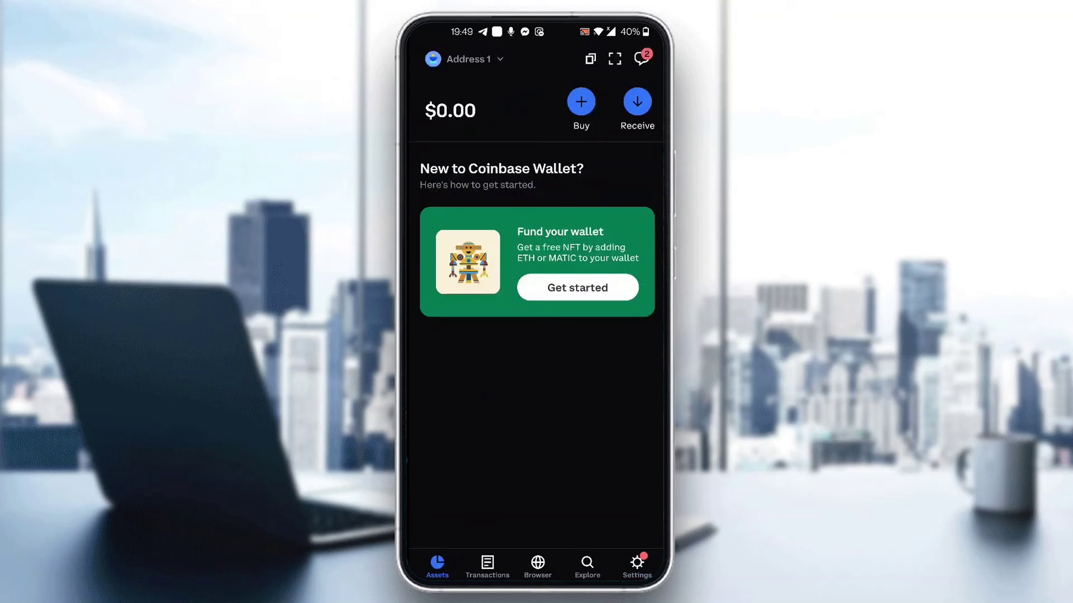
Exit Coinbase Wallet to the Android home screen with the Home key
{"action": "key", "text": "Home"}
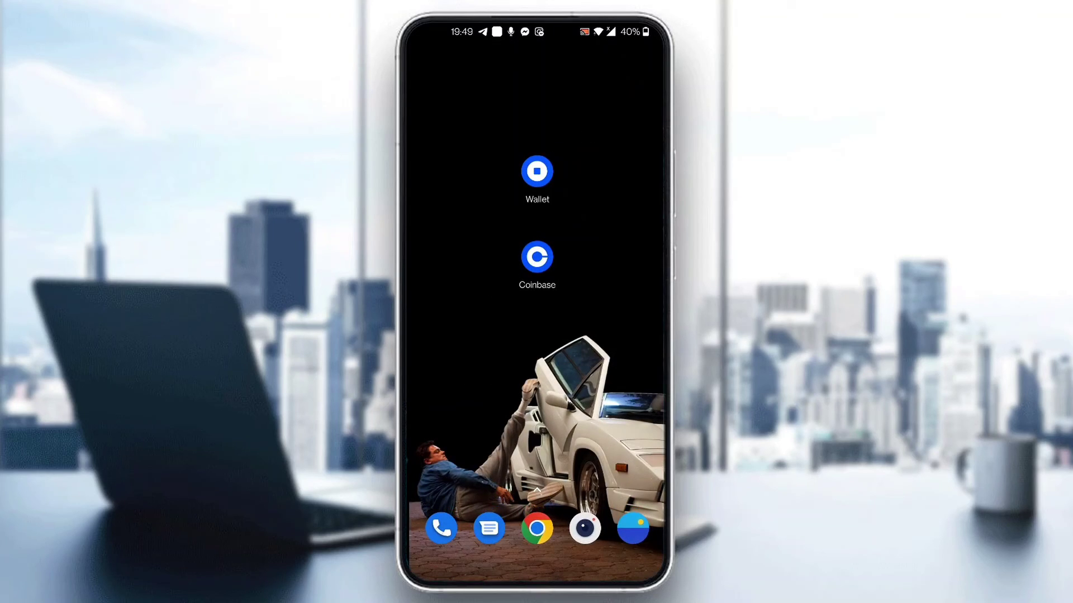